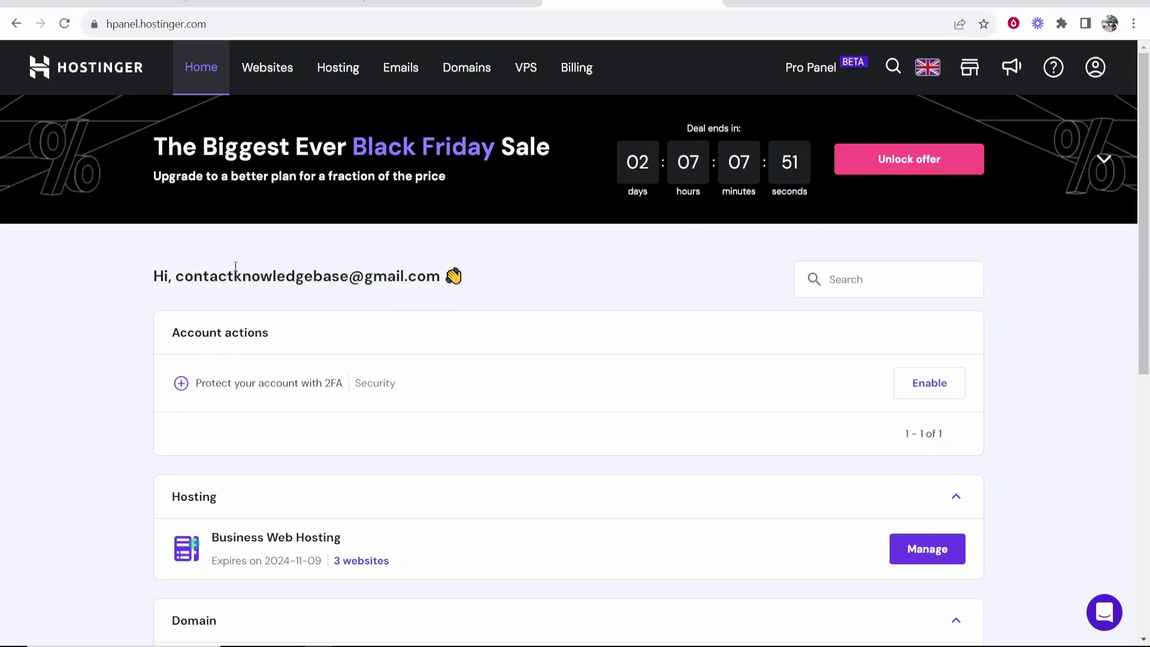
Open the knowledgebaseonline.com domain from the Domains list.
click(475, 70)
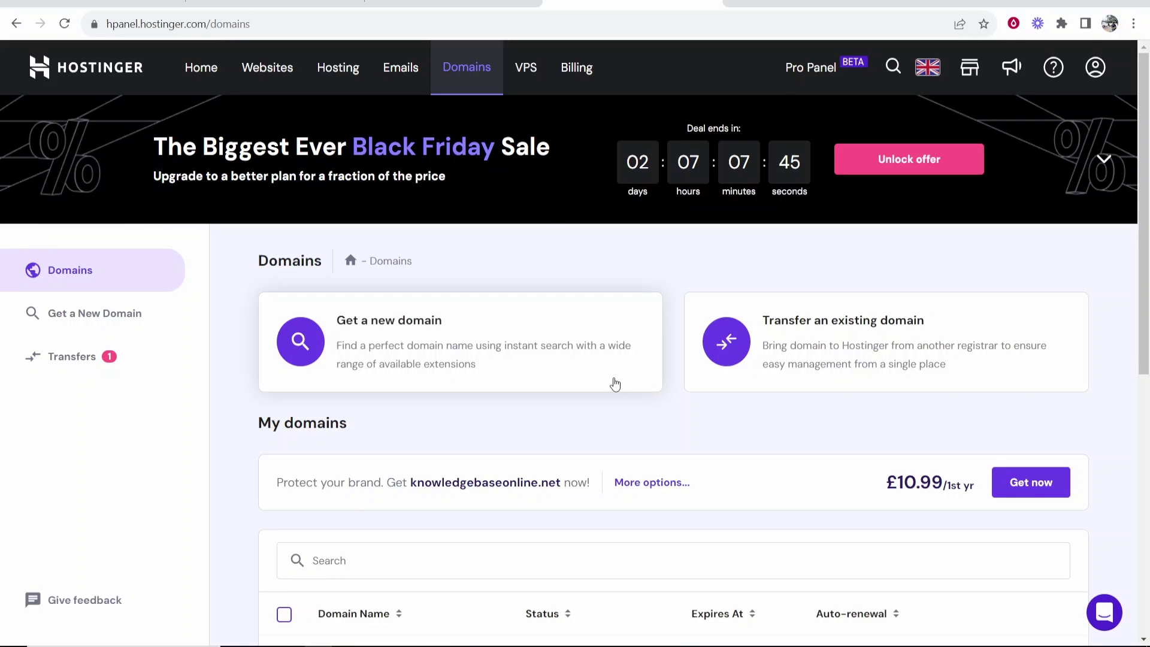
scroll(616, 382, down, 2)
scroll(615, 375, down, 2)
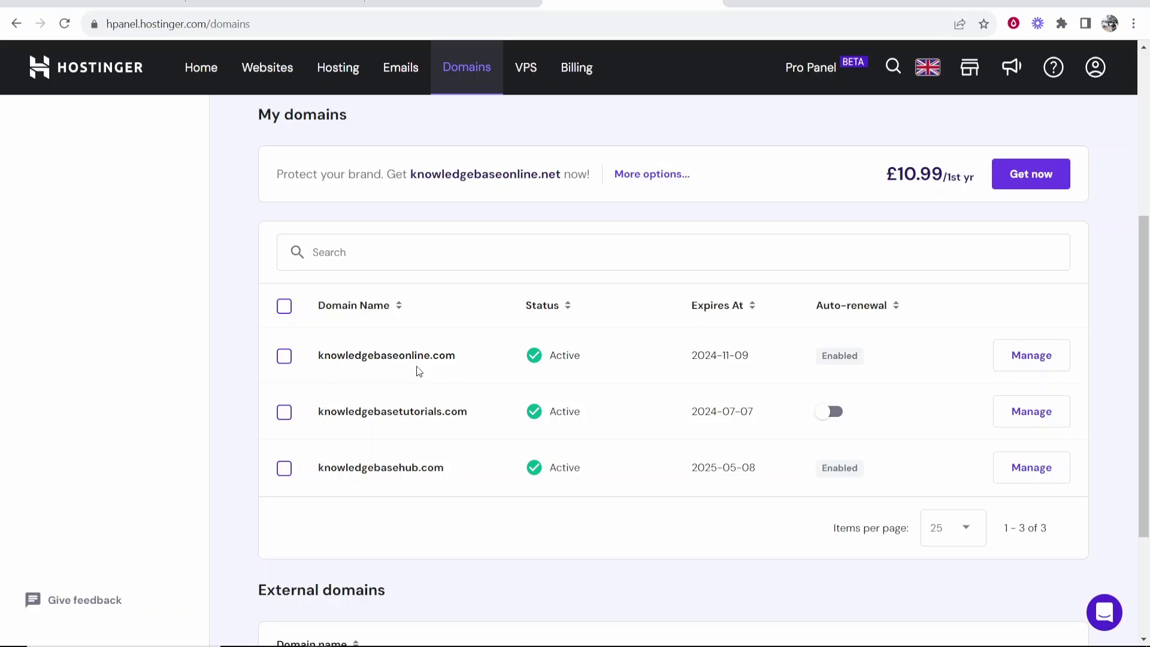
click(1028, 355)
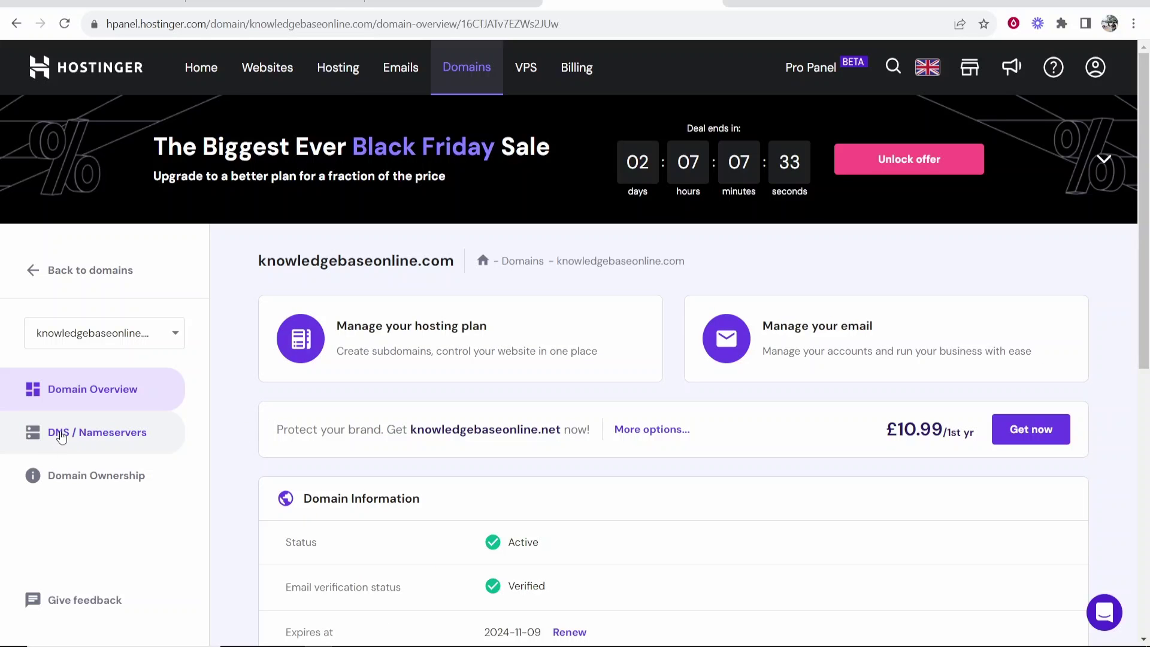
Go to the domain's DNS / Nameservers page and choose CNAME as the new record type.
click(95, 440)
scroll(497, 369, down, 2)
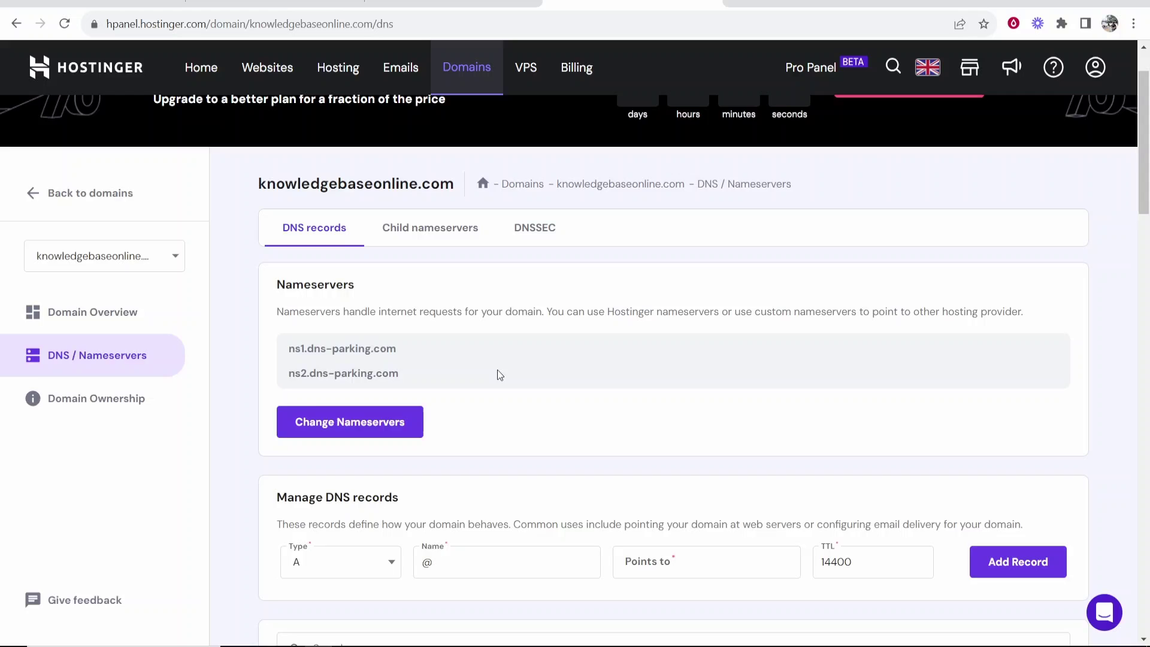
scroll(423, 348, down, 1)
drag(272, 352, 403, 354)
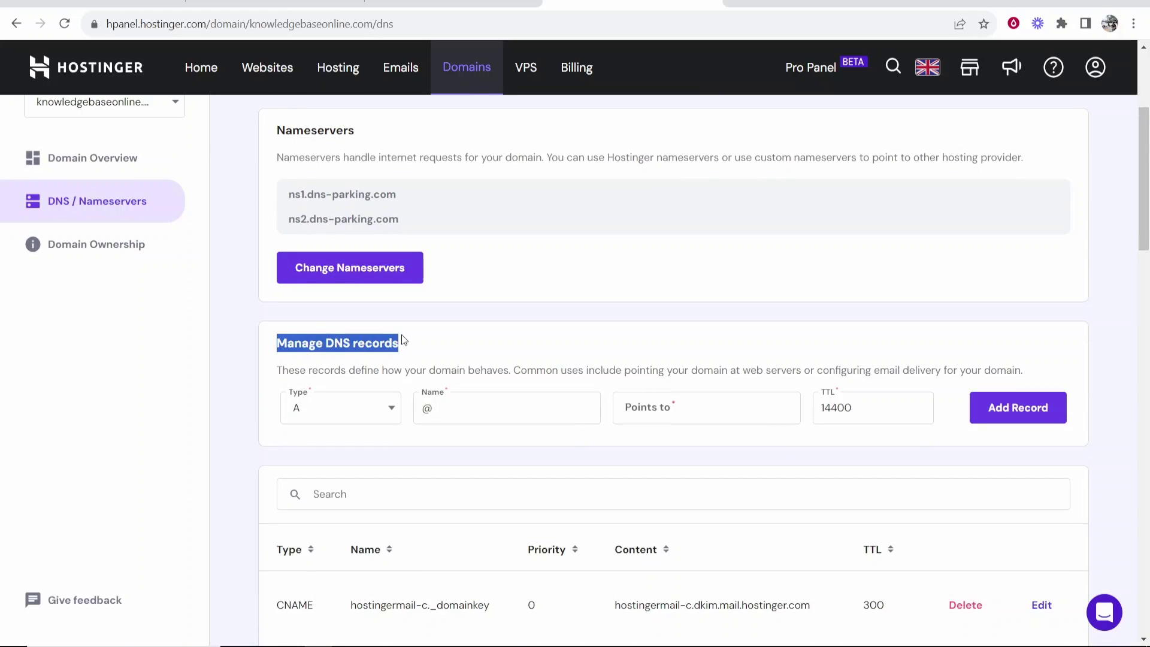
click(402, 335)
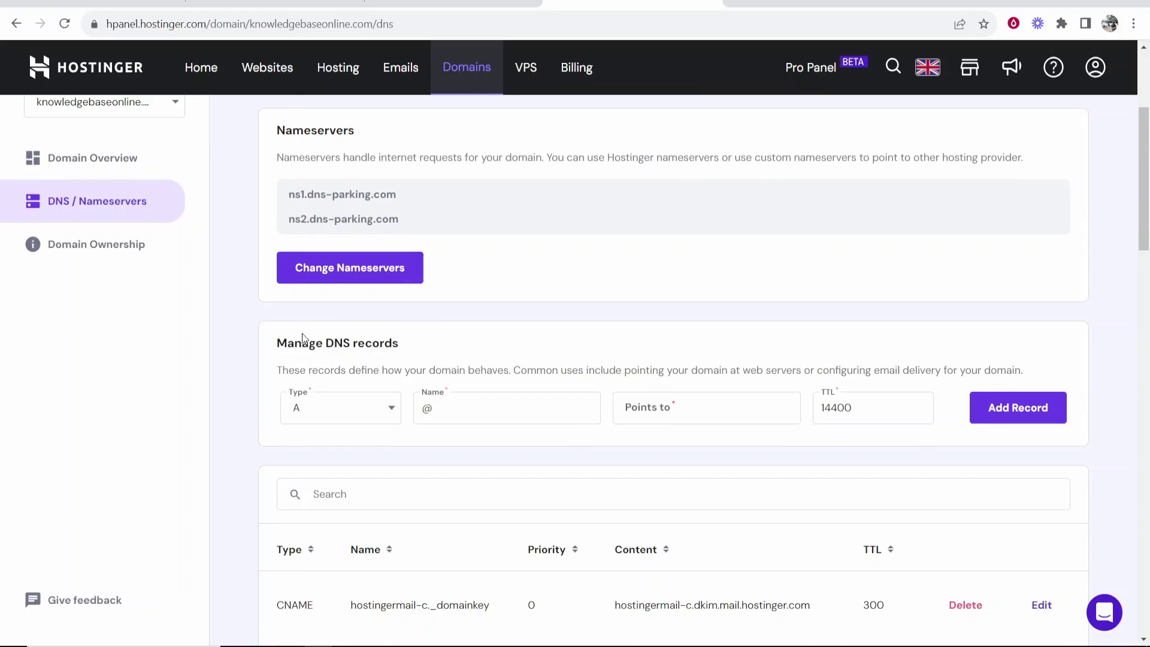
click(309, 415)
scroll(300, 499, down, 1)
click(315, 514)
key(ctrl+shift+Tab)
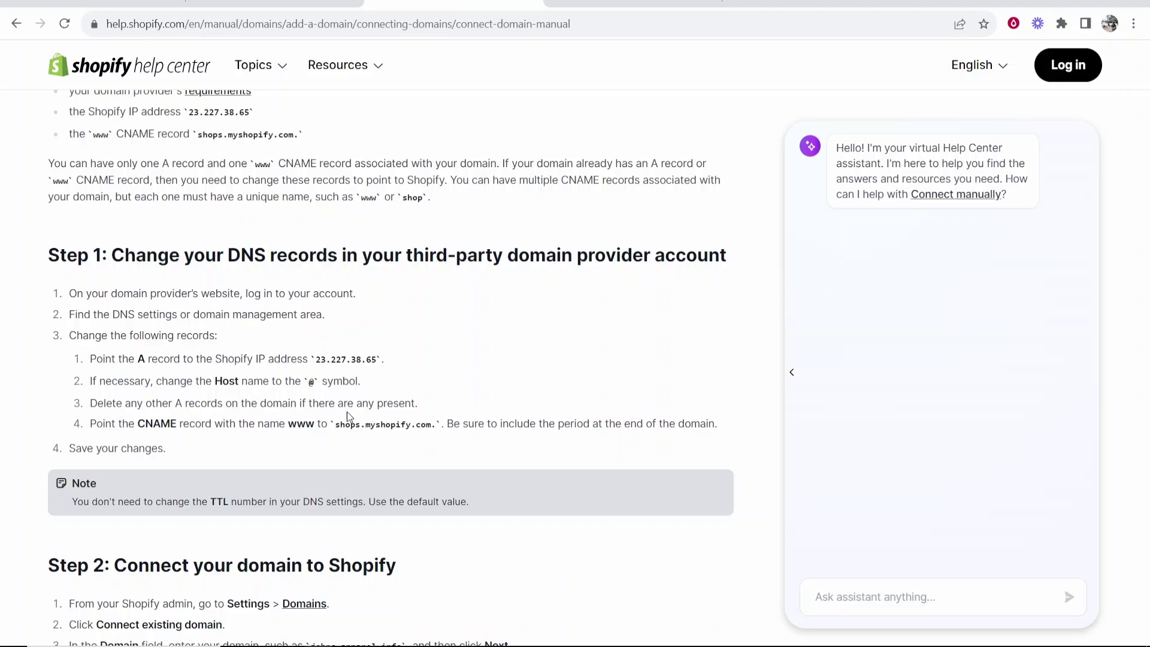
Name the CNAME record www and copy shops.myshopify.com. from the Shopify guide.
click(633, 4)
click(490, 408)
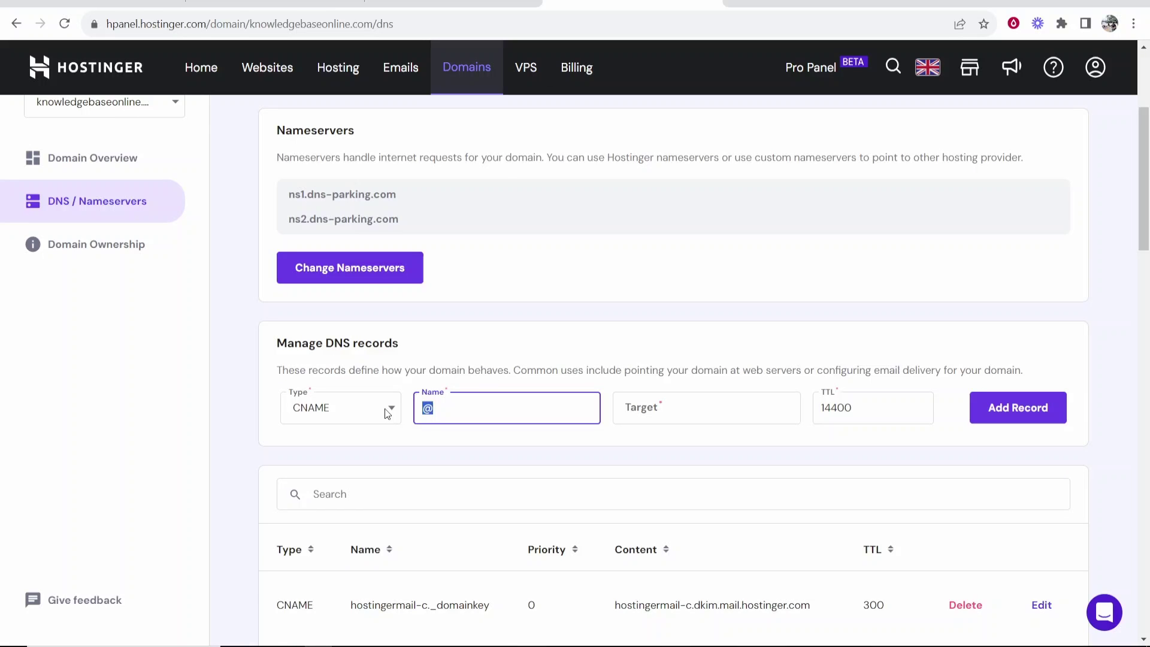
text(www)
key(ctrl+shift+Tab)
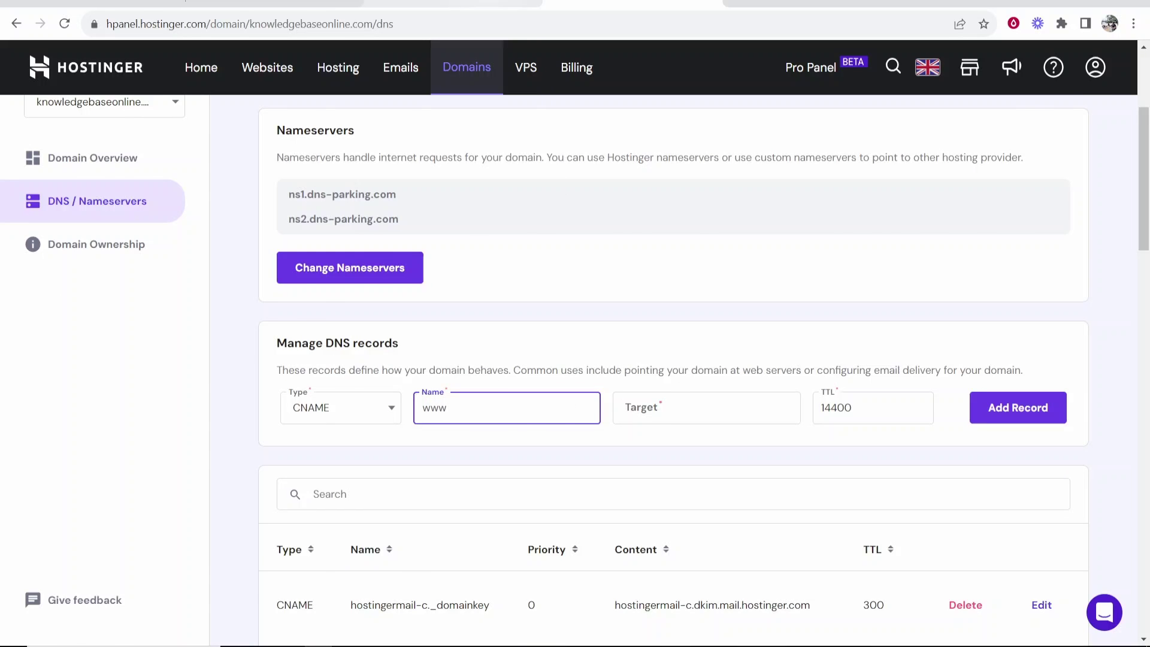
drag(438, 425, 334, 424)
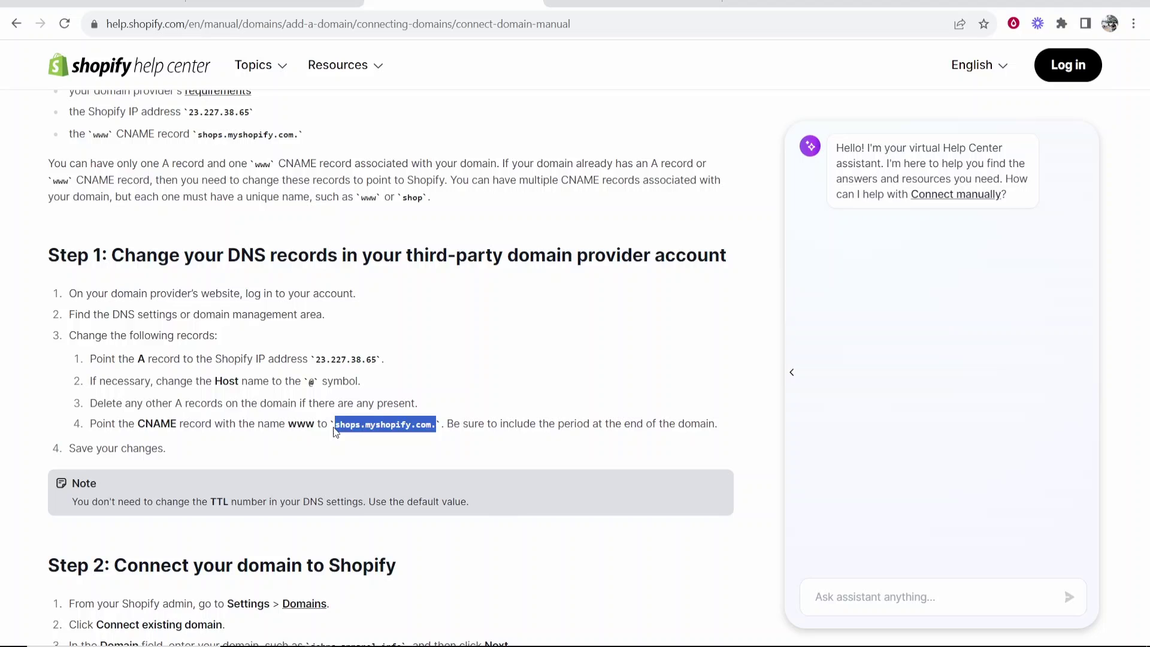
right_click(342, 425)
click(352, 437)
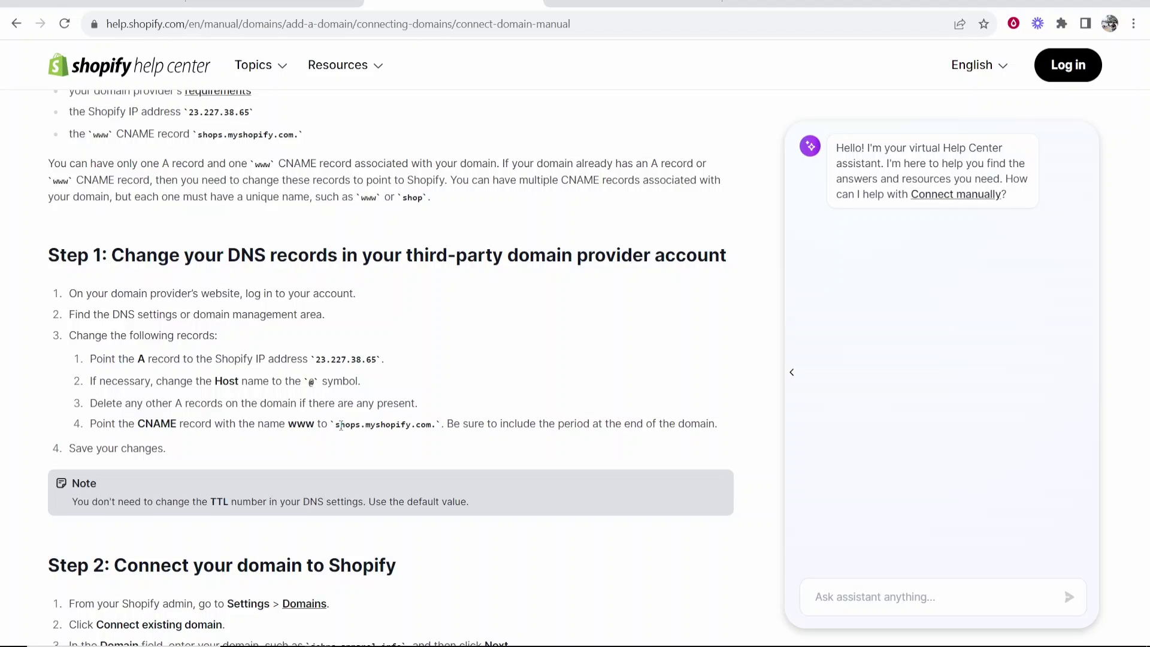
drag(336, 425, 437, 425)
click(420, 428)
Paste shops.myshopify.com. as the www CNAME target and submit the record.
key(ctrl+Tab)
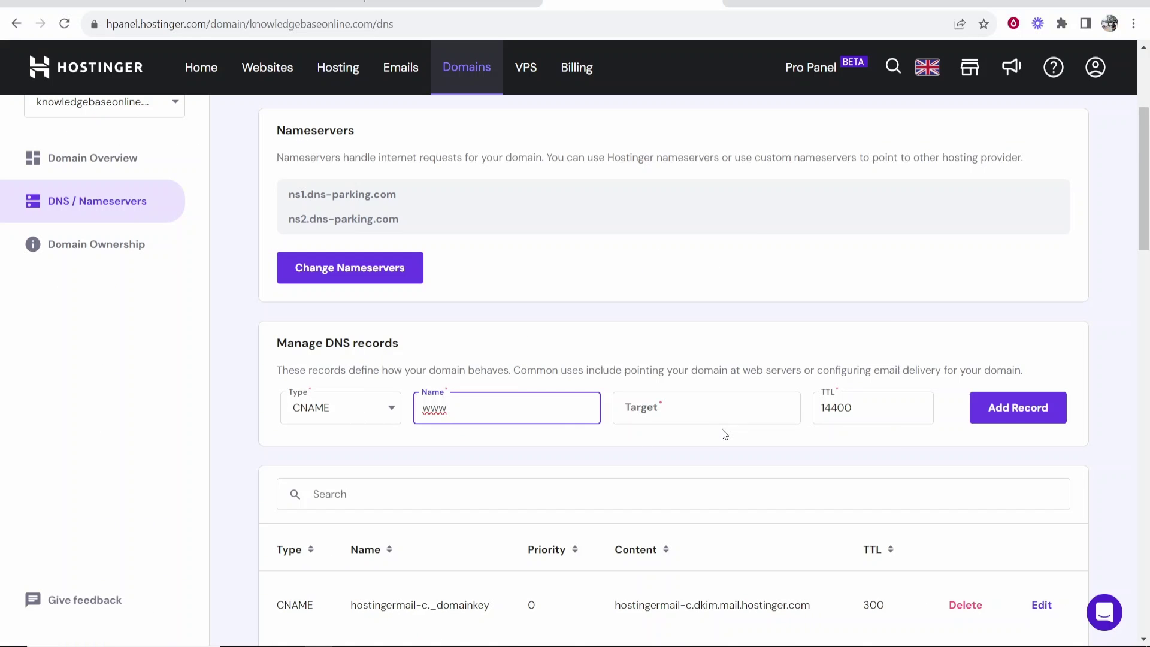
right_click(719, 417)
click(752, 274)
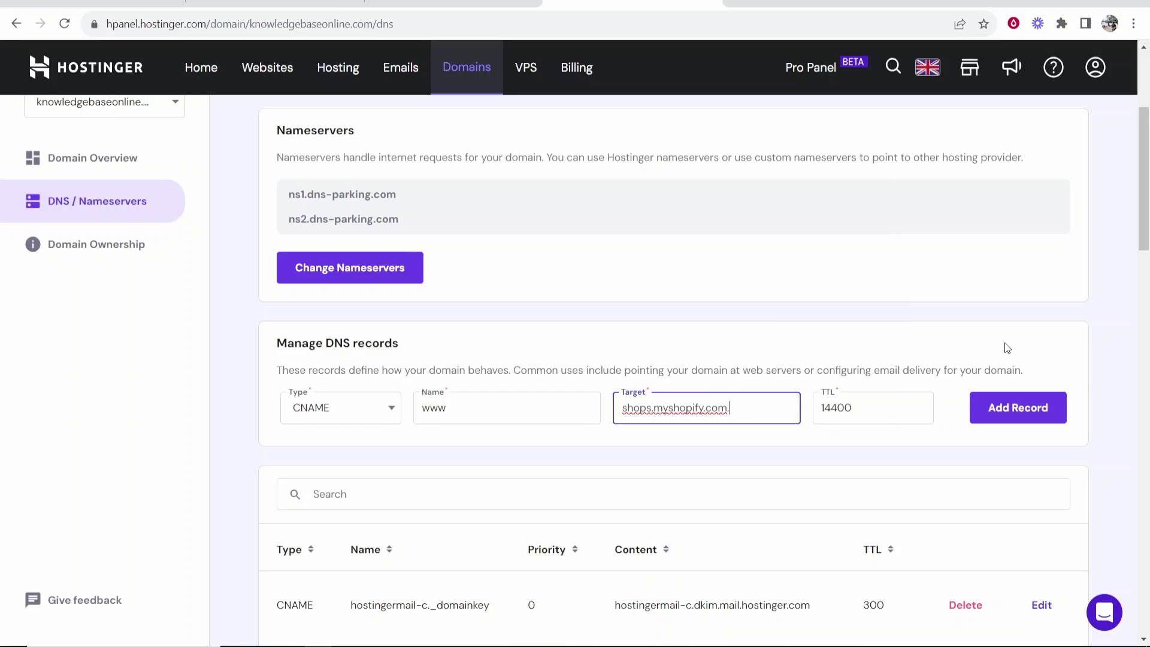
scroll(997, 385, down, 1)
scroll(1034, 350, down, 1)
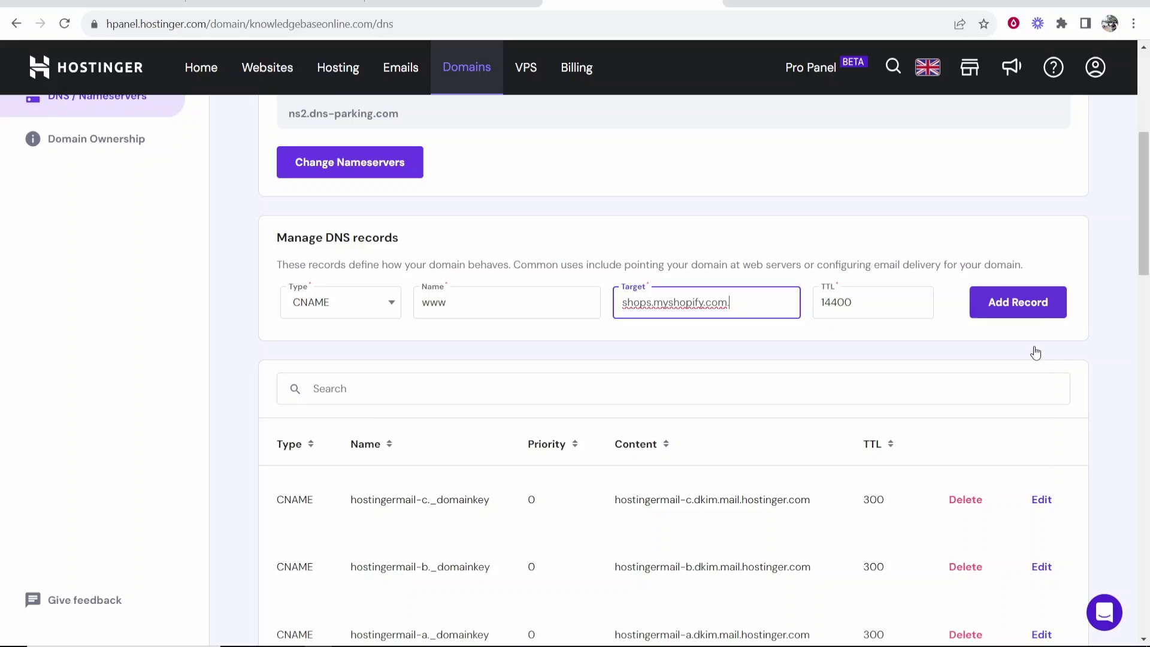
click(1018, 256)
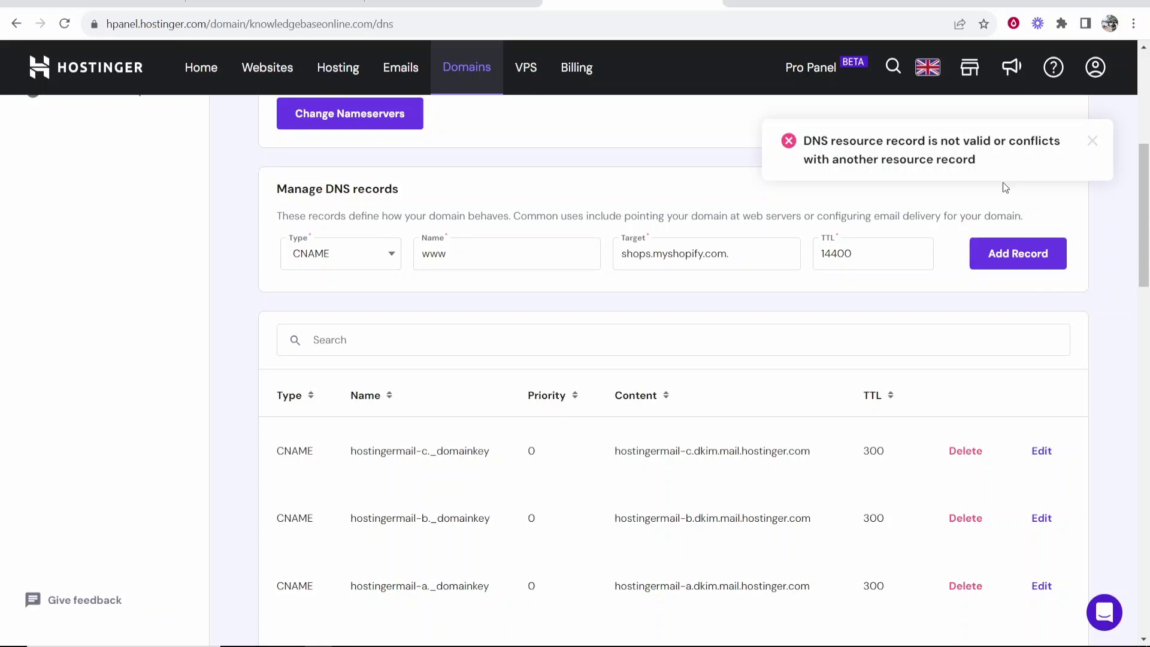
scroll(1003, 186, down, 2)
scroll(953, 175, down, 2)
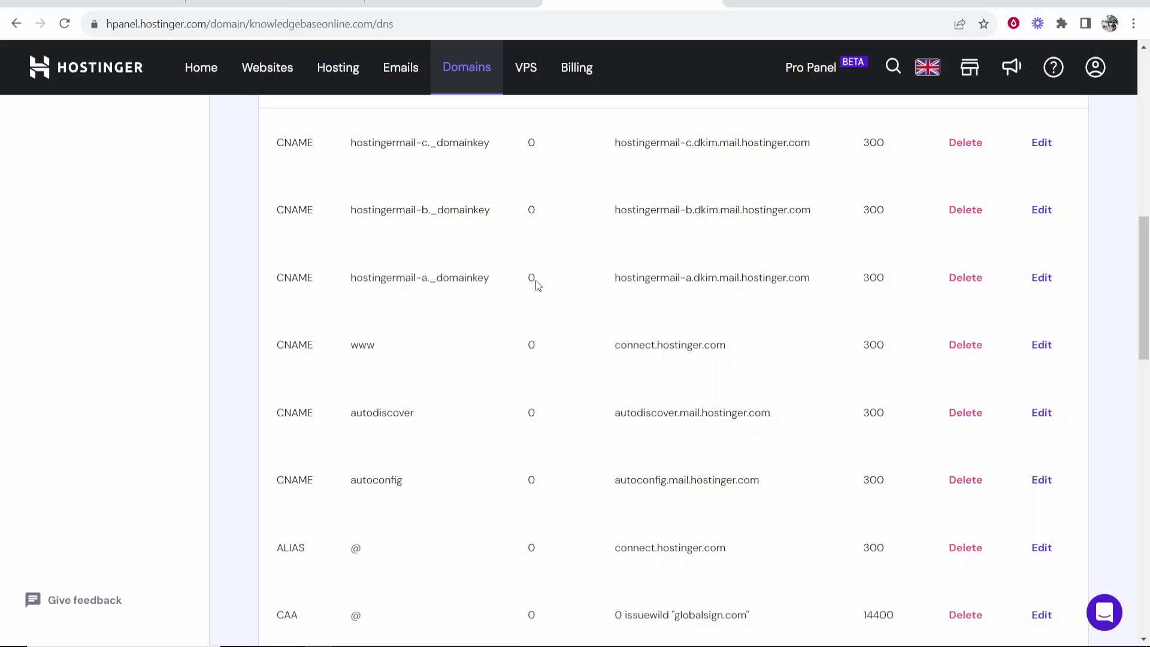
scroll(543, 324, down, 1)
scroll(999, 311, up, 2)
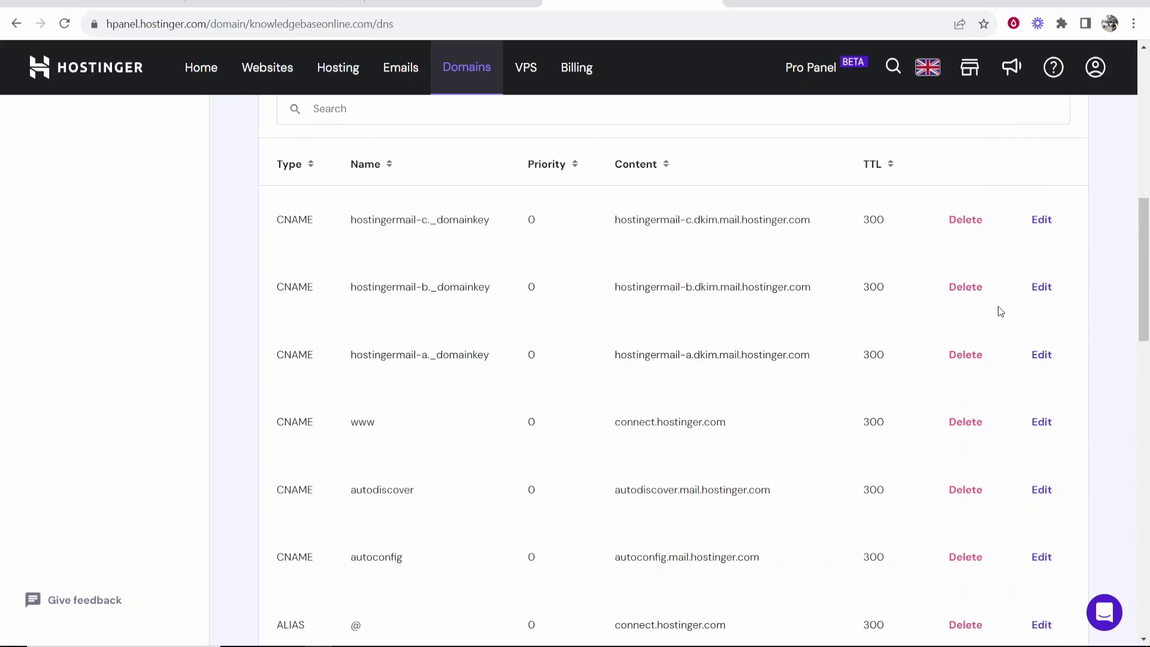
Delete the existing CNAME record that conflicts with the new www record.
click(965, 221)
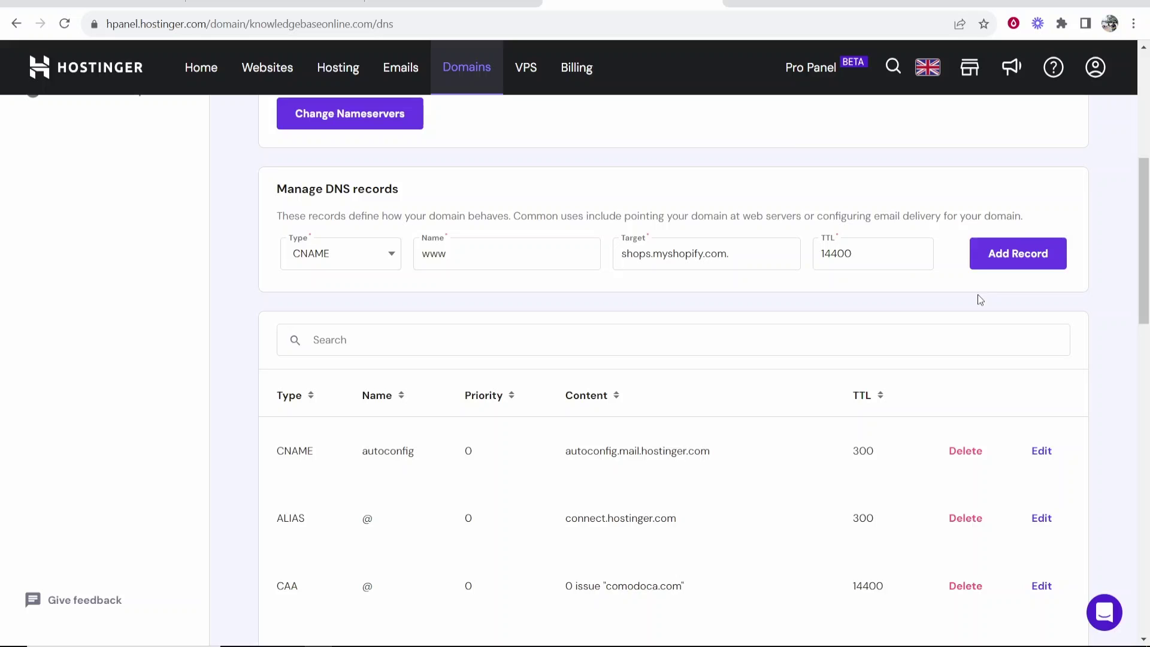
Resubmit the www CNAME record and confirm it was created.
click(1018, 252)
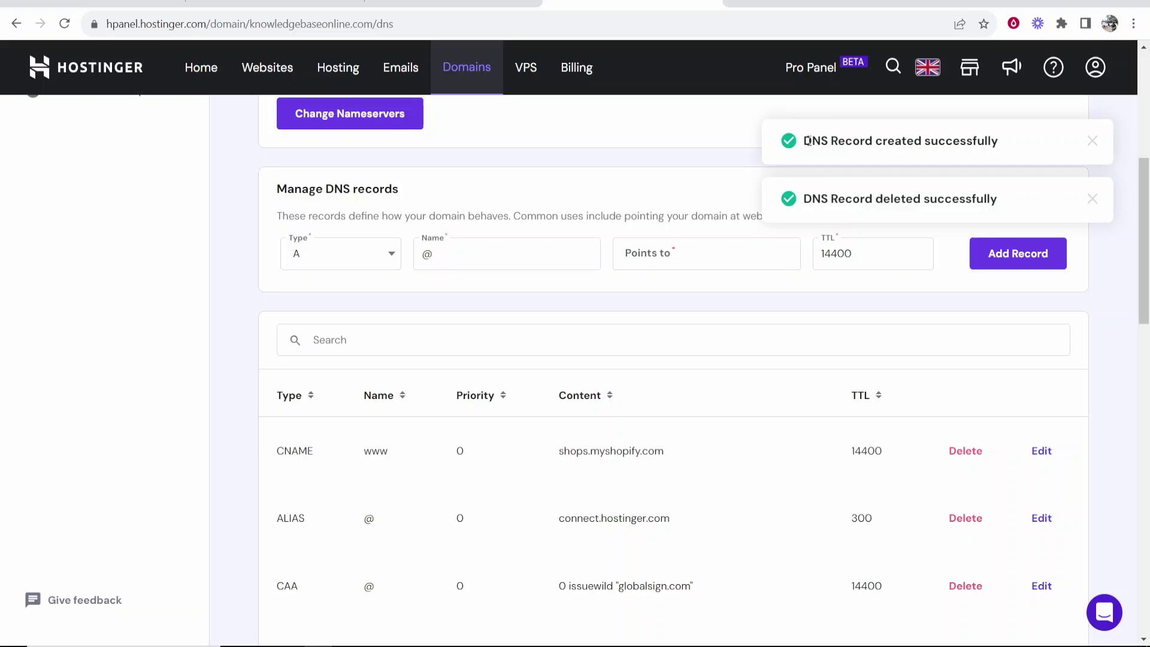
drag(805, 144, 1045, 145)
click(1033, 157)
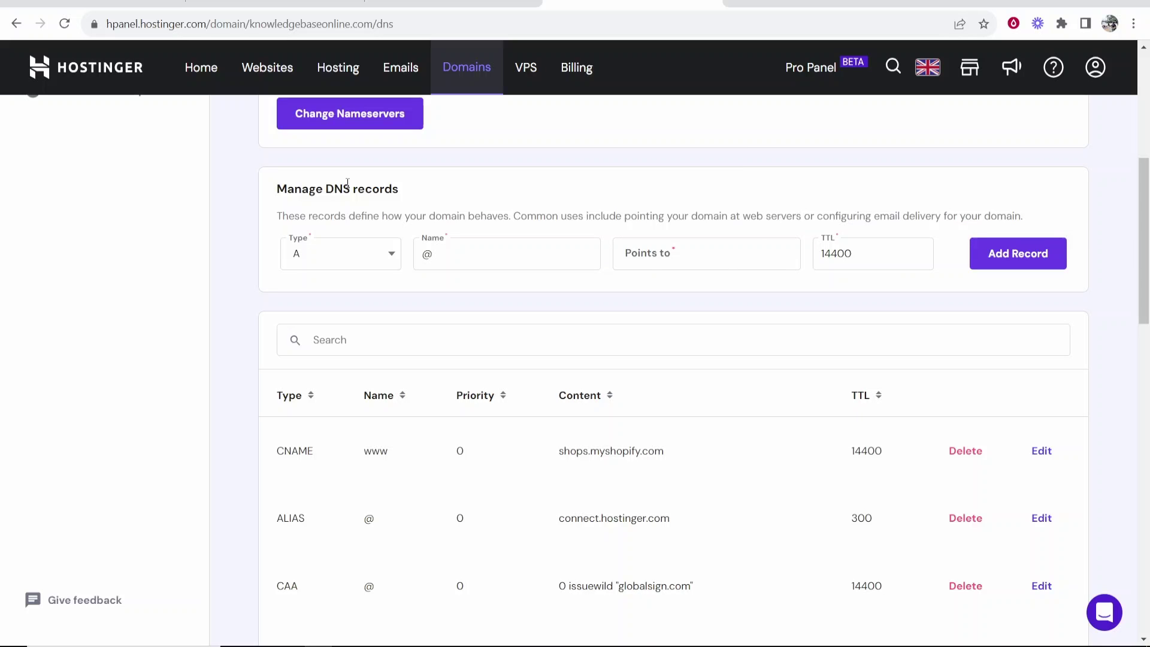